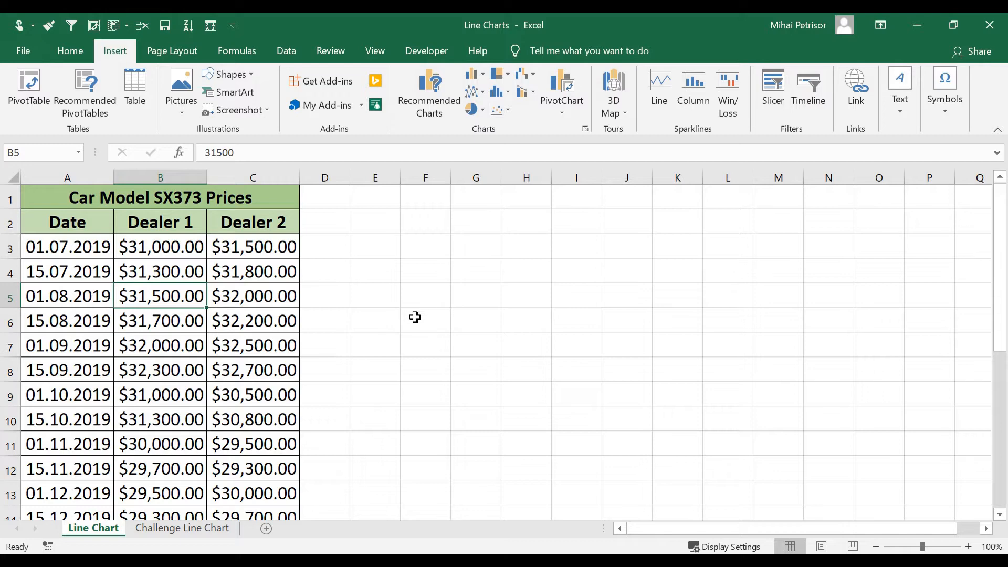
# Examine the dates and the Dealer 1 and Dealer 2 prices throughout the Car Model SX373 Prices table.
pyautogui.click(78, 253)
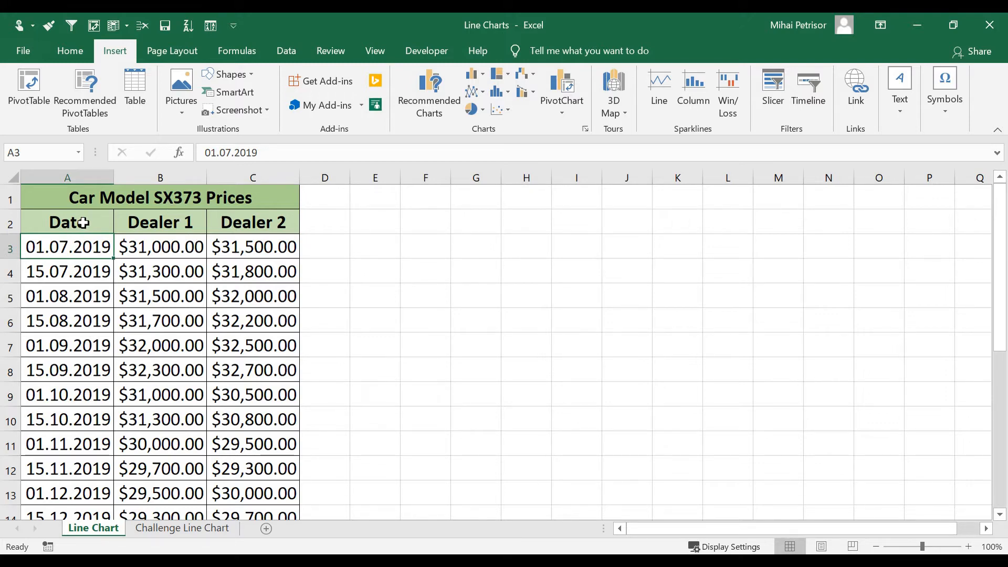
pyautogui.click(74, 221)
pyautogui.click(74, 249)
pyautogui.scroll(-6, 88, 291)
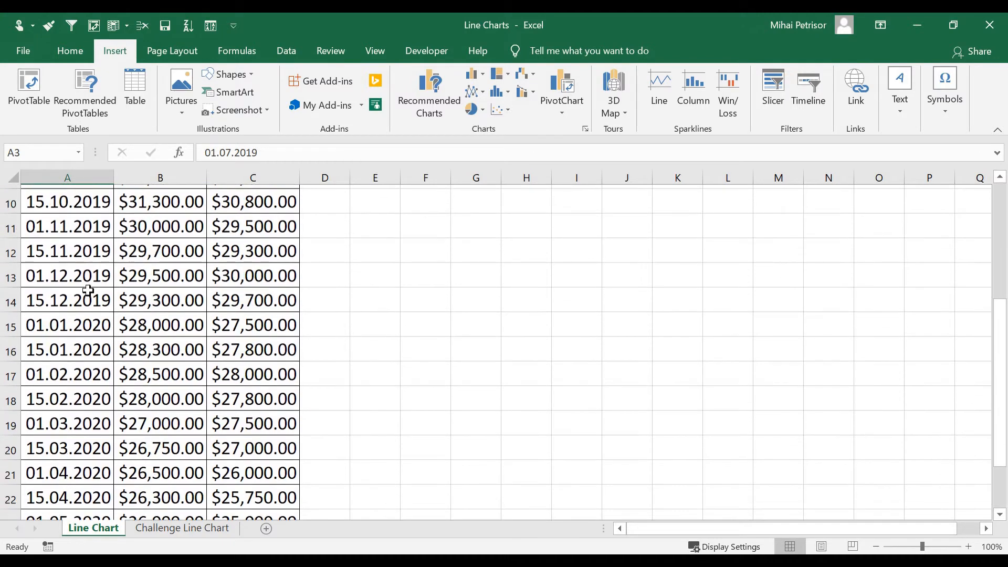
pyautogui.scroll(6, 88, 290)
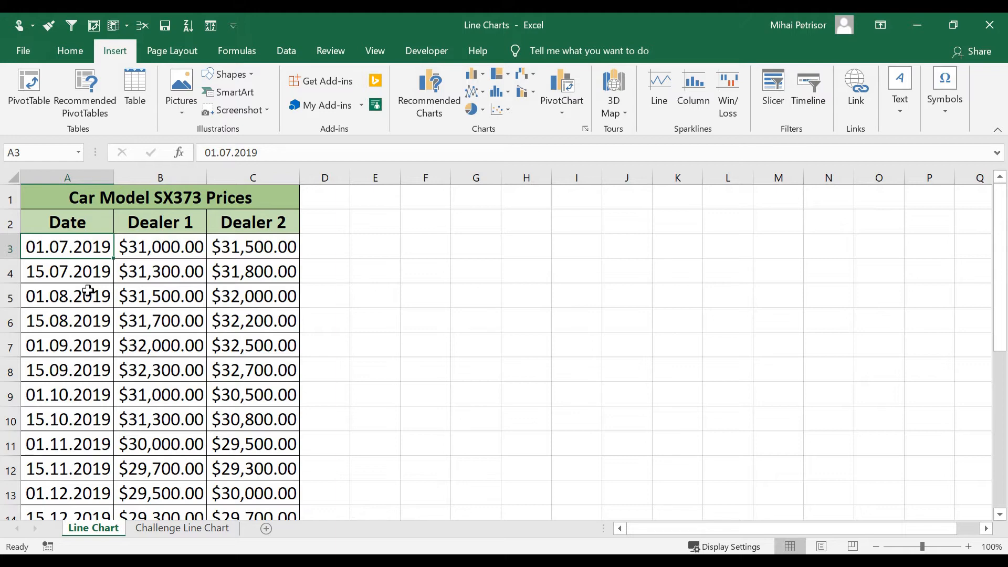
pyautogui.click(179, 231)
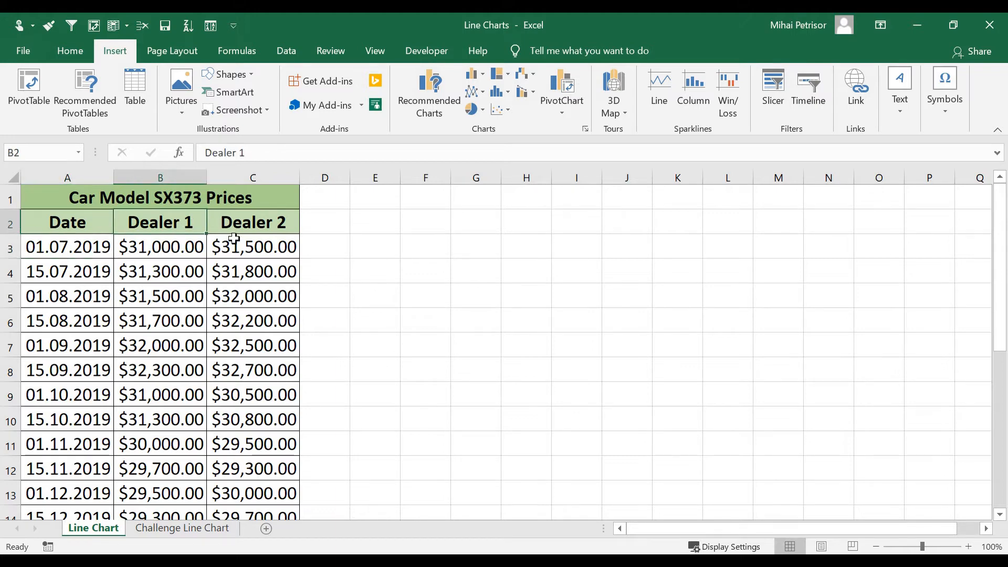
pyautogui.click(257, 232)
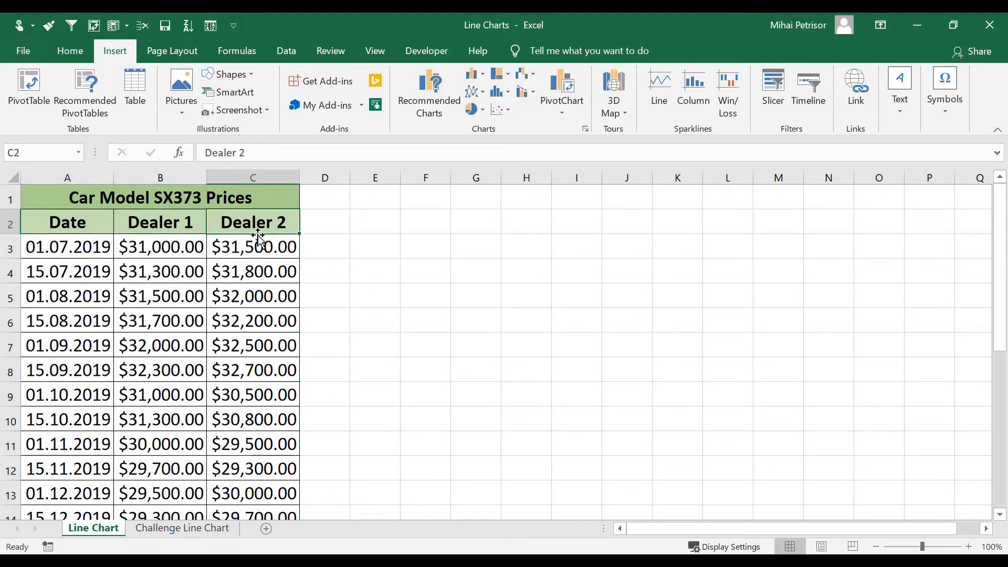
pyautogui.click(195, 249)
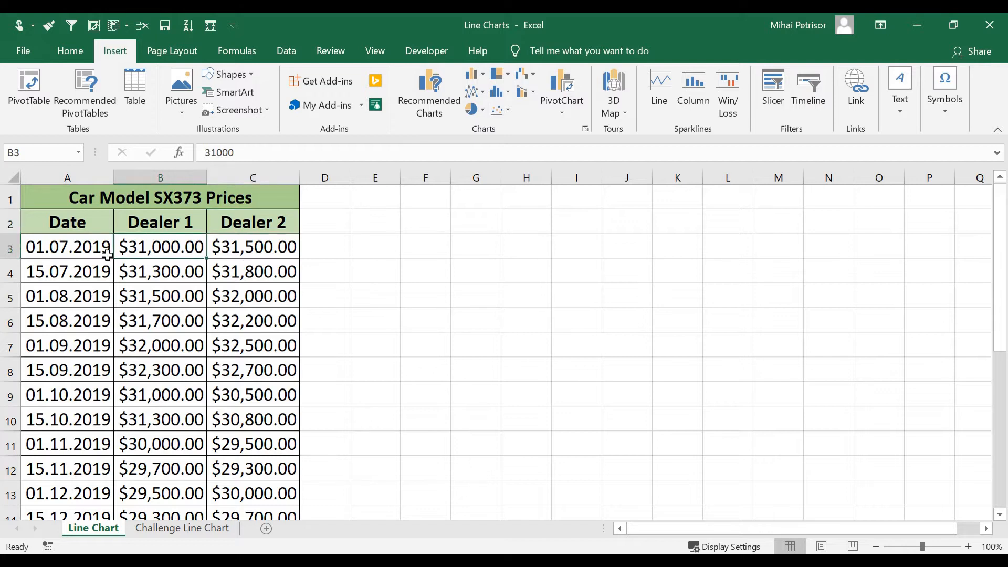
pyautogui.click(89, 248)
pyautogui.click(101, 277)
pyautogui.click(98, 322)
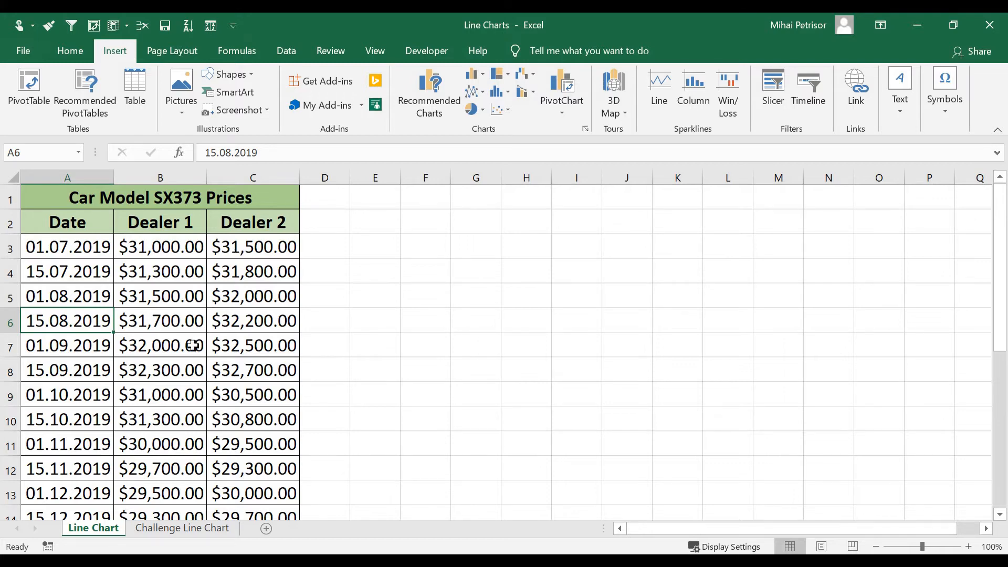
pyautogui.scroll(-2, 180, 322)
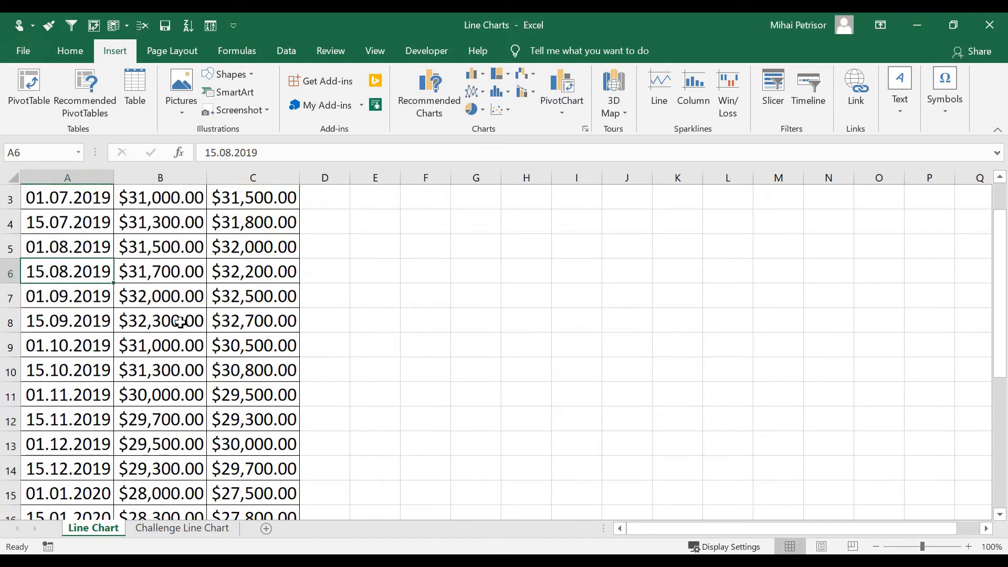
pyautogui.scroll(-3, 181, 321)
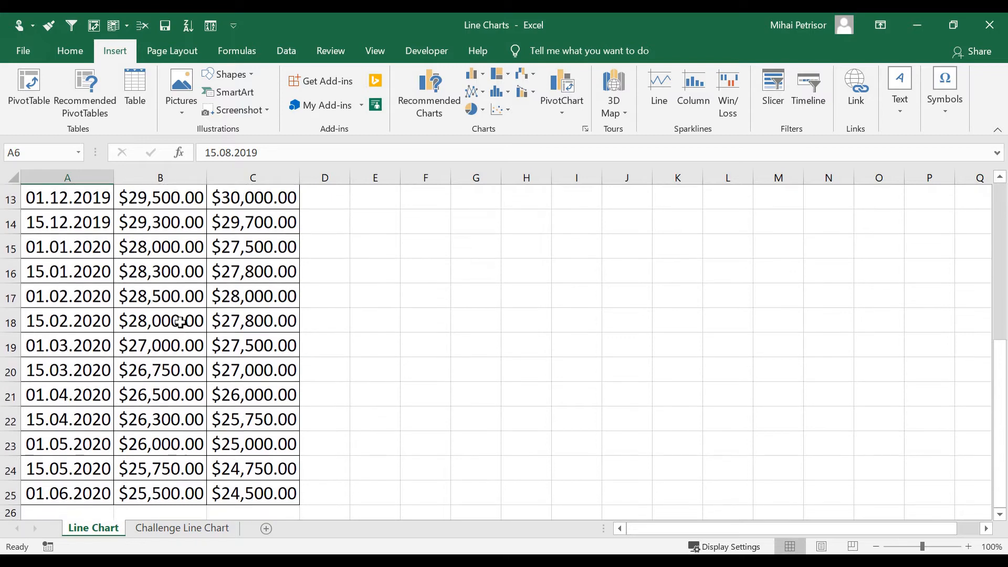
pyautogui.scroll(5, 180, 322)
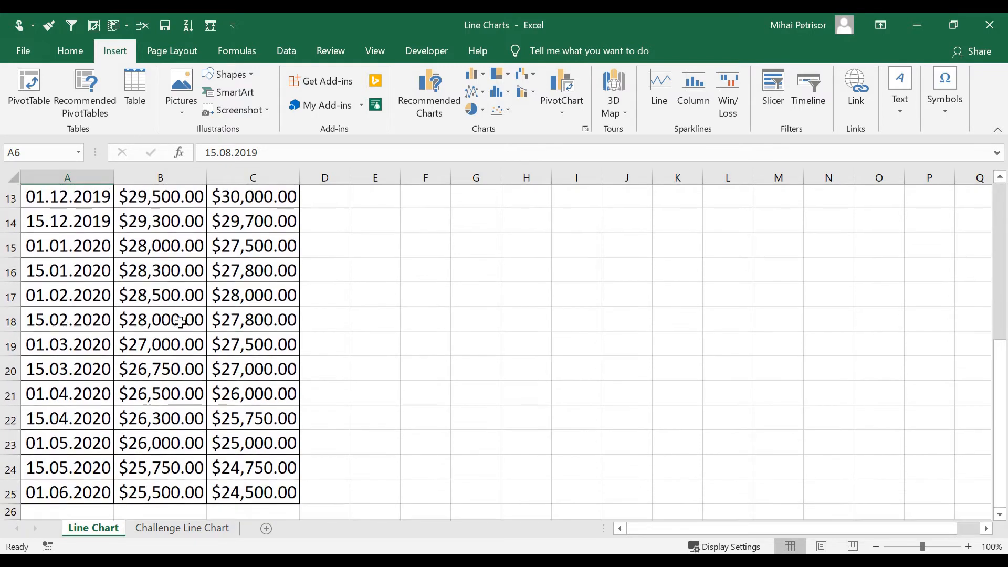
pyautogui.click(91, 272)
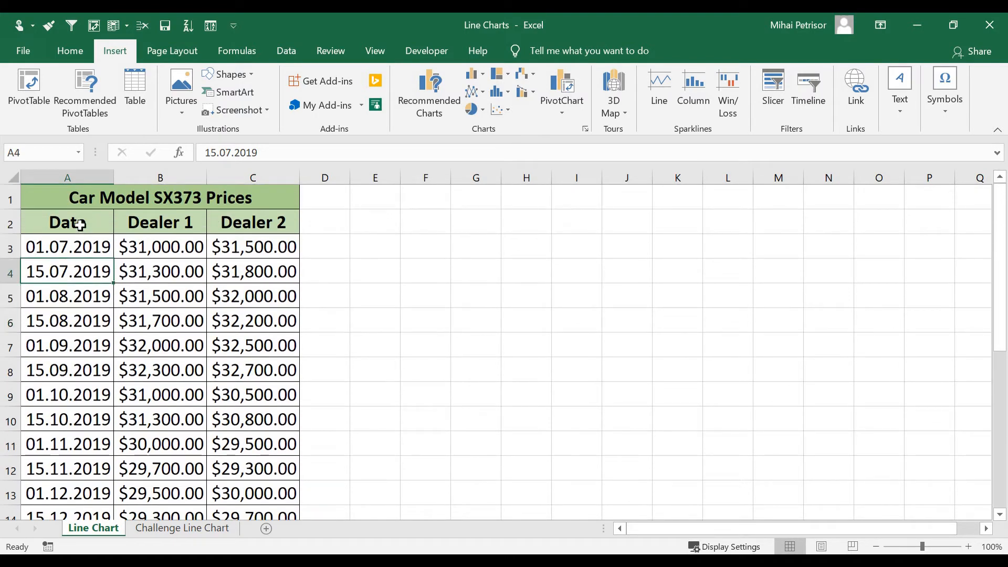
# Insert a basic 2-D line chart from the date and dealer price data in A2:C25 and place it beside the table, starting at row 2.
pyautogui.moveTo(78, 222); pyautogui.dragTo(261, 468)
pyautogui.scroll(5, 238, 197)
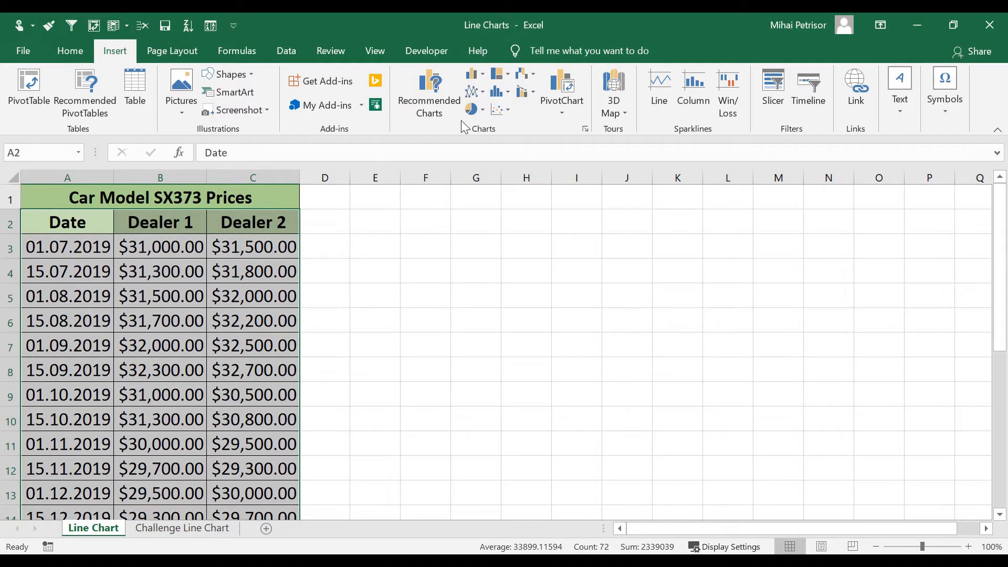
pyautogui.click(486, 96)
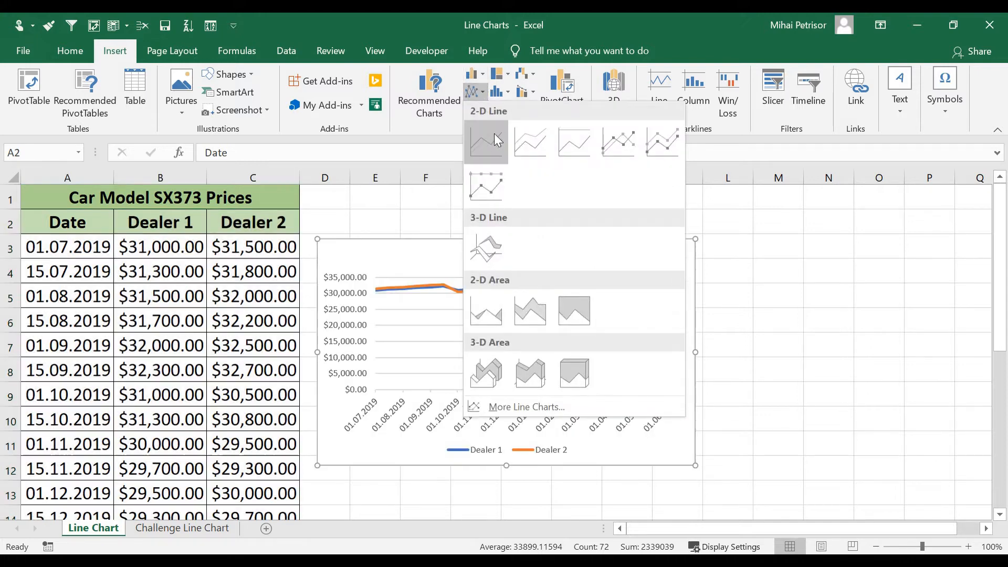
pyautogui.click(493, 135)
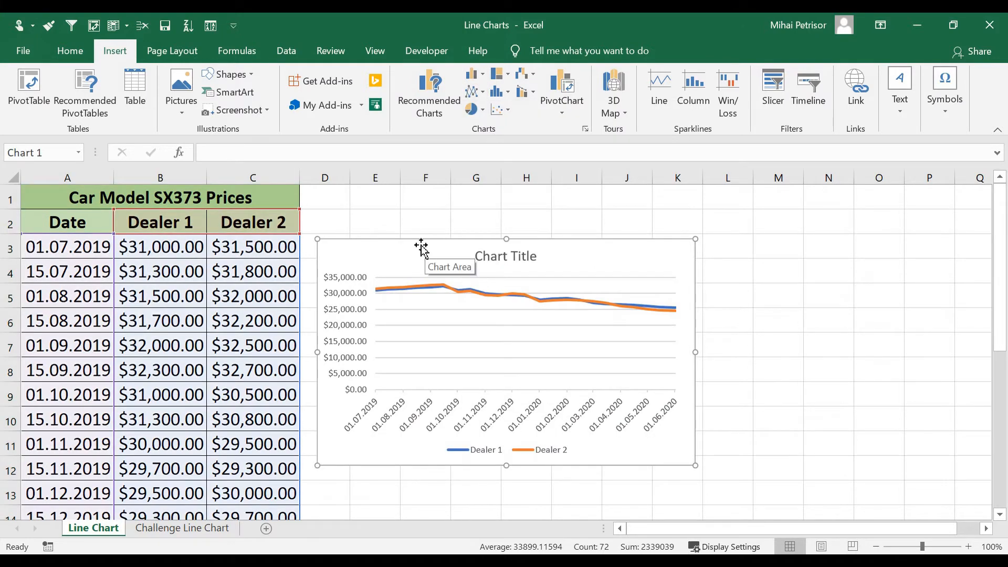
pyautogui.moveTo(421, 241); pyautogui.dragTo(425, 214)
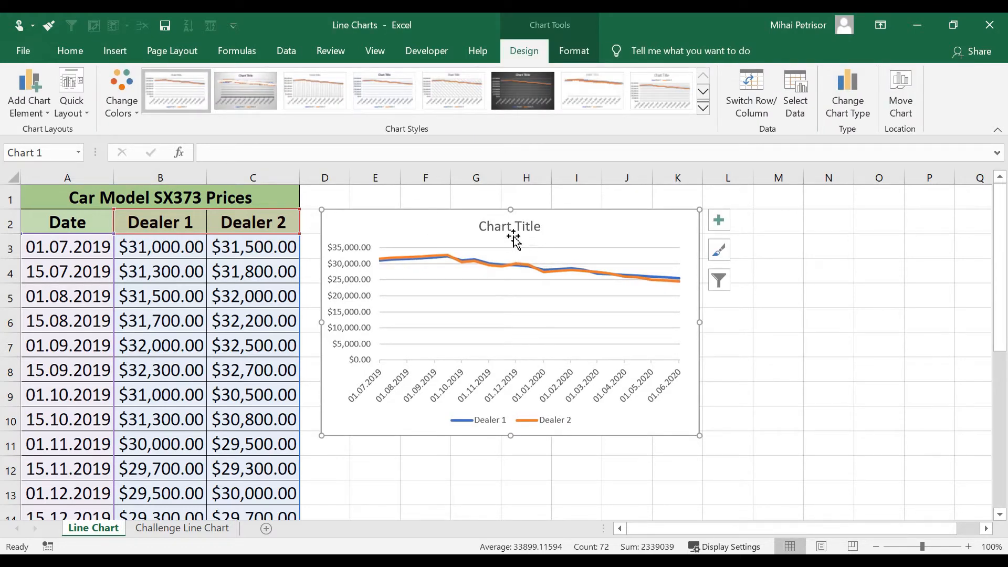
# Replace the chart's placeholder title with "Dealer Price".
pyautogui.click(498, 227)
pyautogui.tripleClick(498, 227)
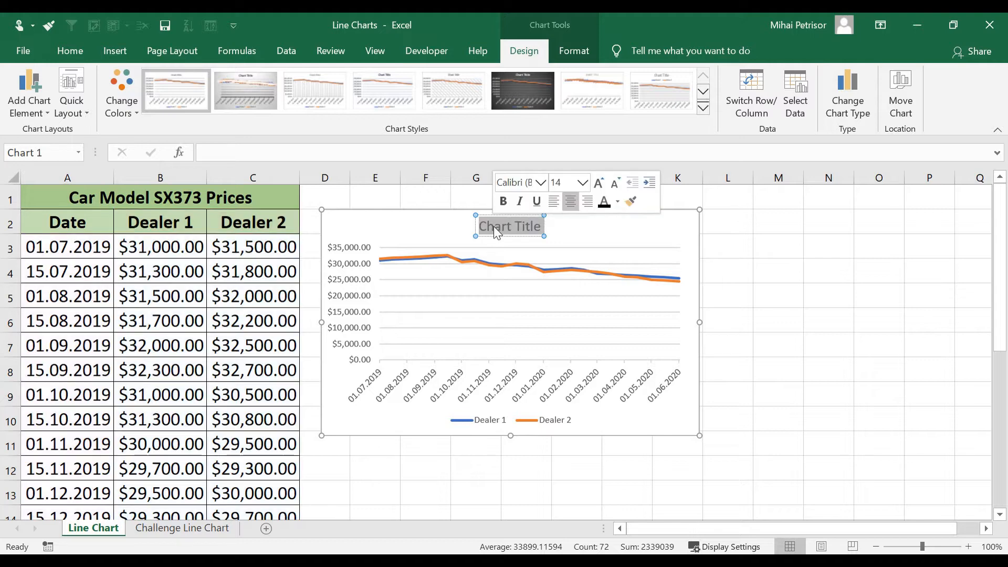
pyautogui.write('Dealer')
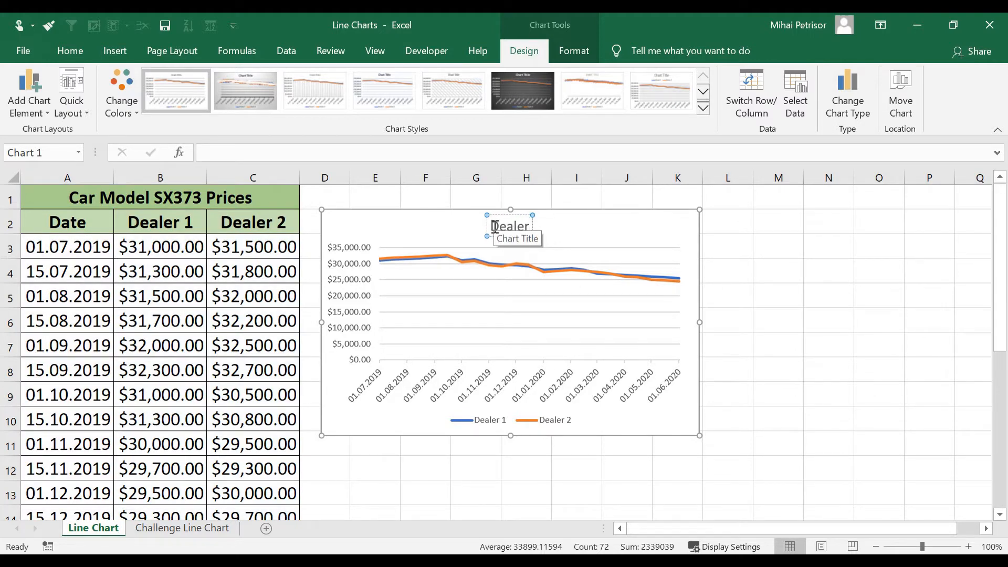
pyautogui.write(' Price')
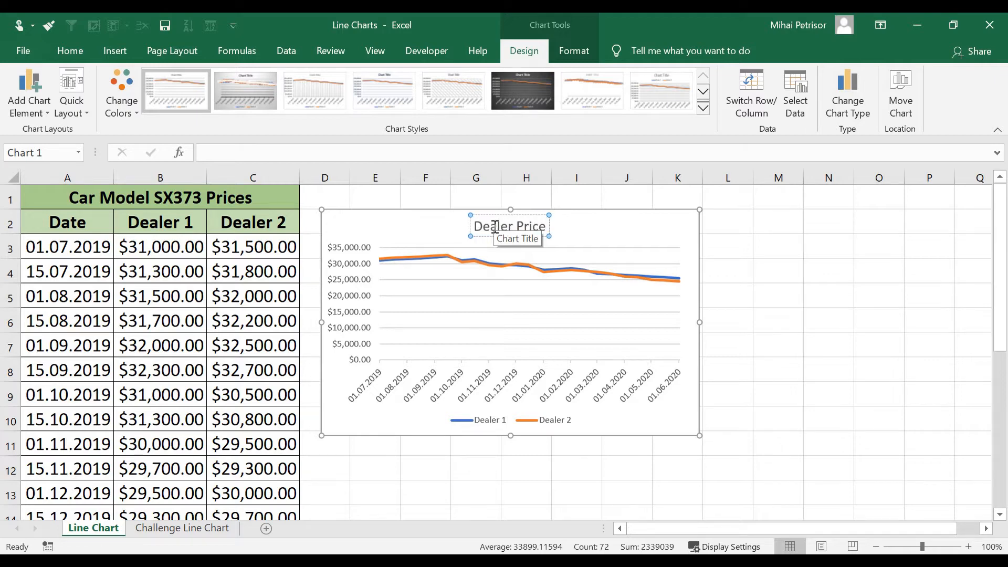
pyautogui.click(806, 367)
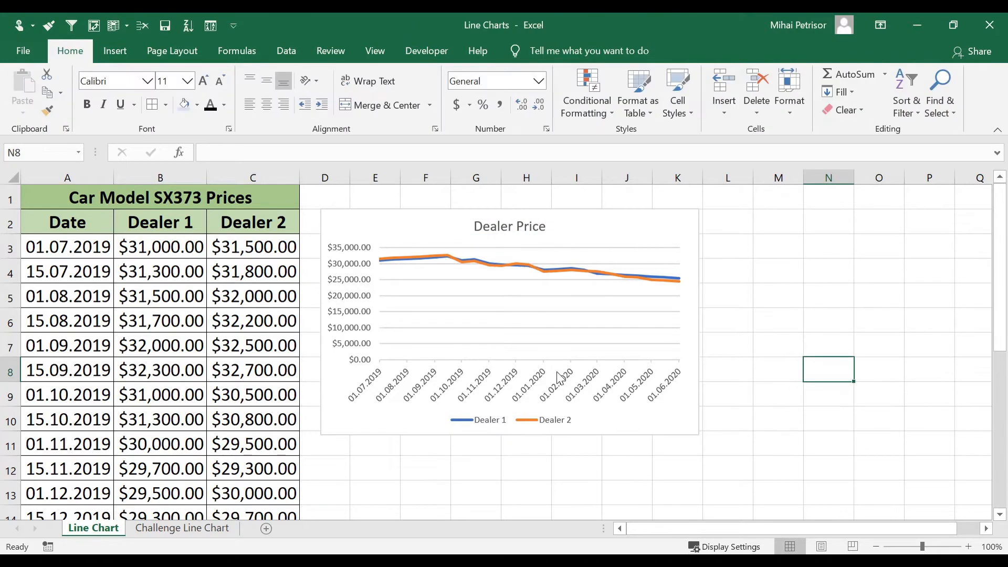
pyautogui.click(434, 284)
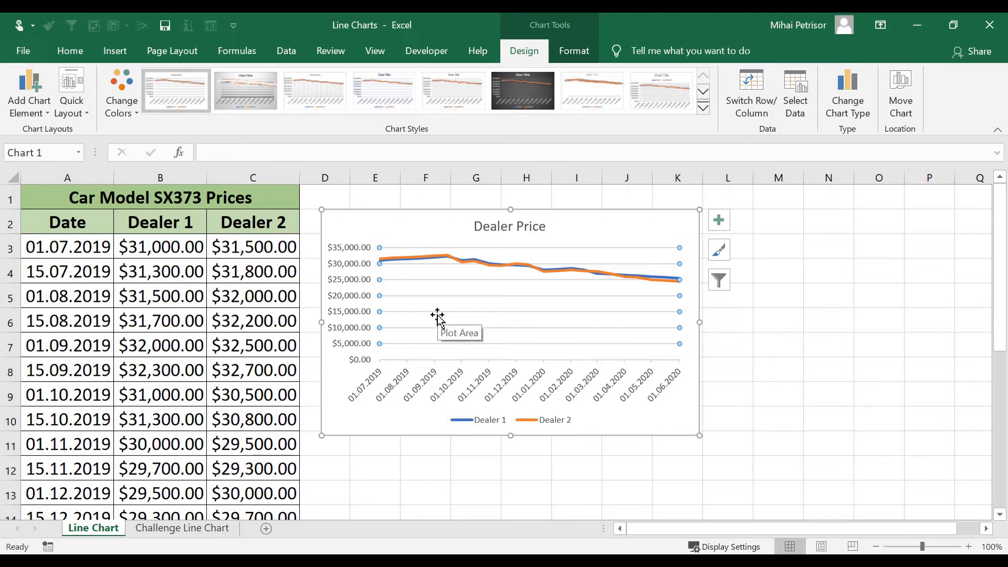
pyautogui.click(604, 461)
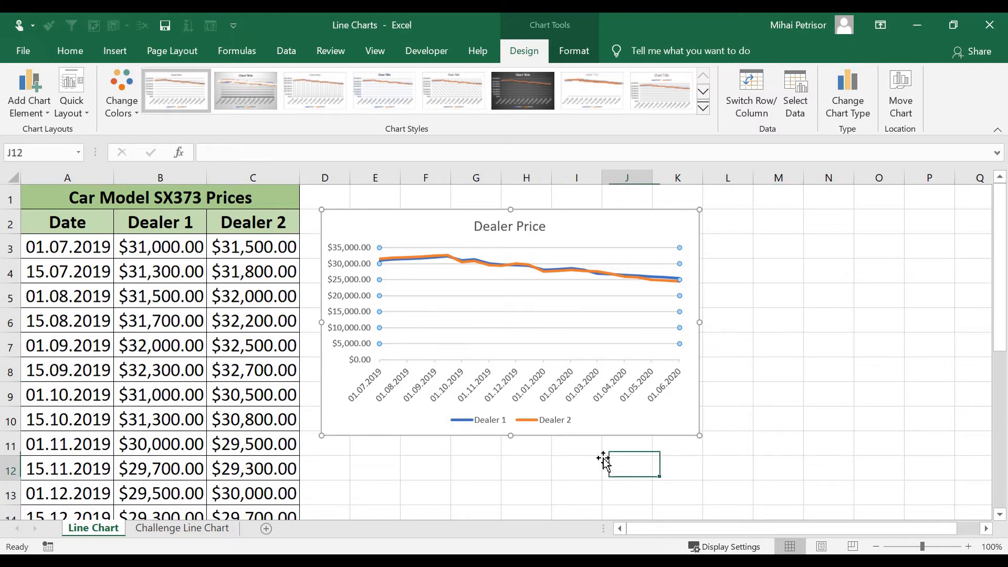
# Open the formatting options for the chart's vertical value axis and set its minimum bound to 20000.
pyautogui.click(357, 278)
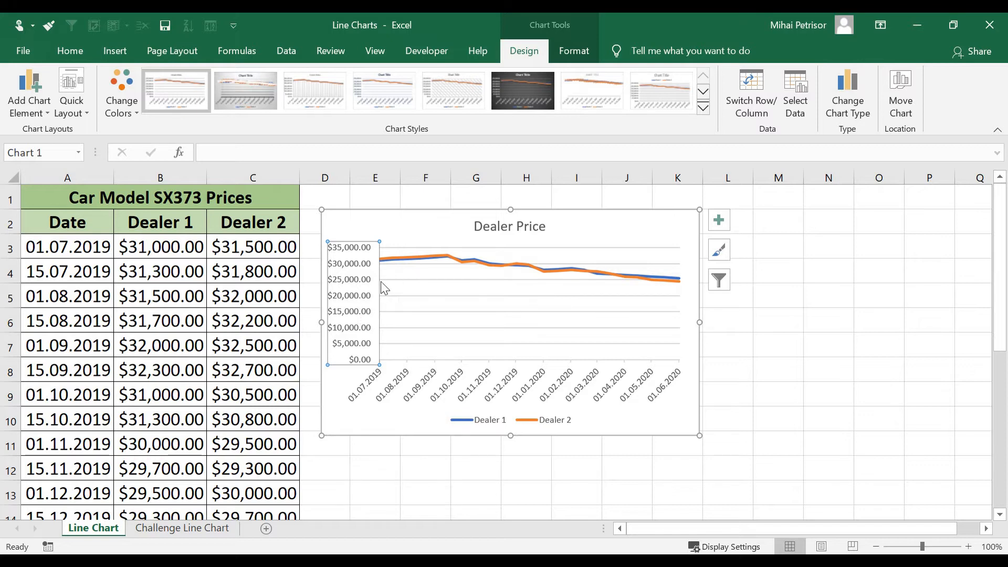
pyautogui.rightClick(355, 273)
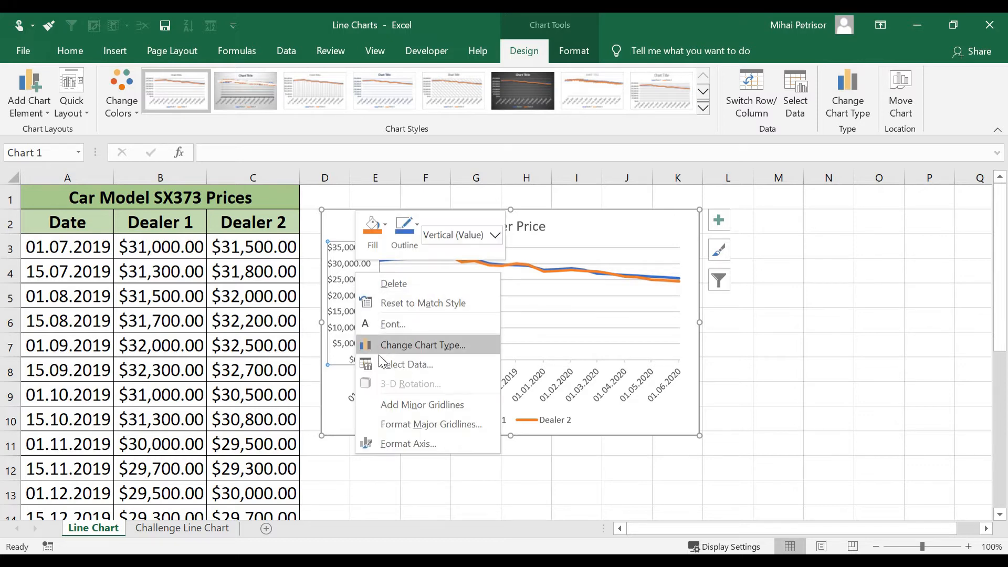
pyautogui.click(399, 442)
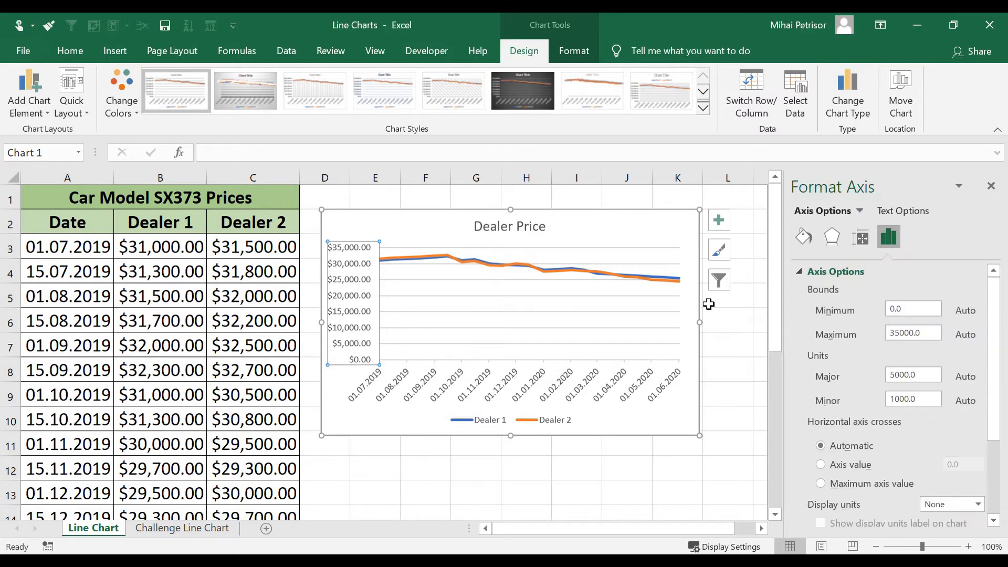
pyautogui.moveTo(910, 310); pyautogui.dragTo(889, 310)
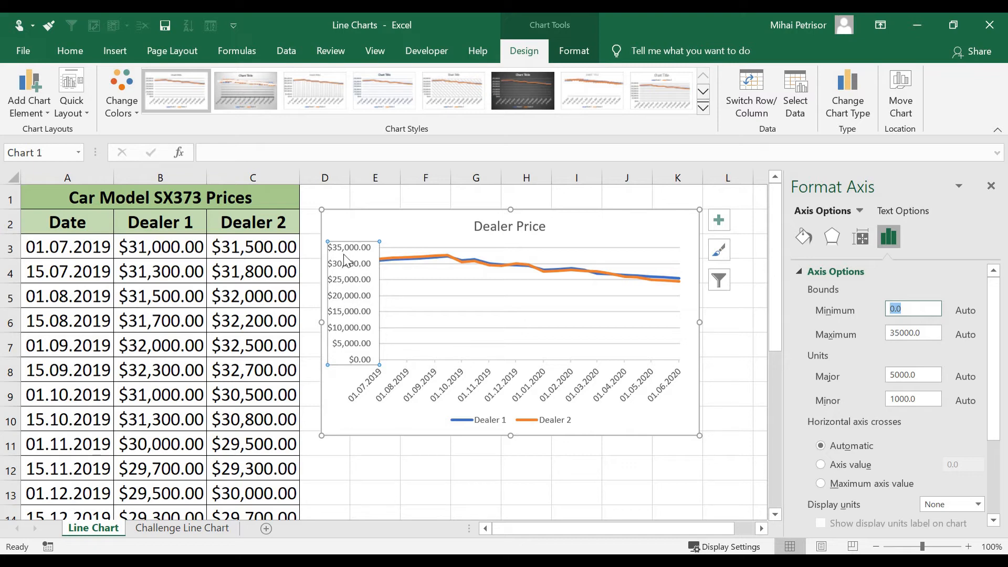
pyautogui.write('20000')
pyautogui.click(925, 330)
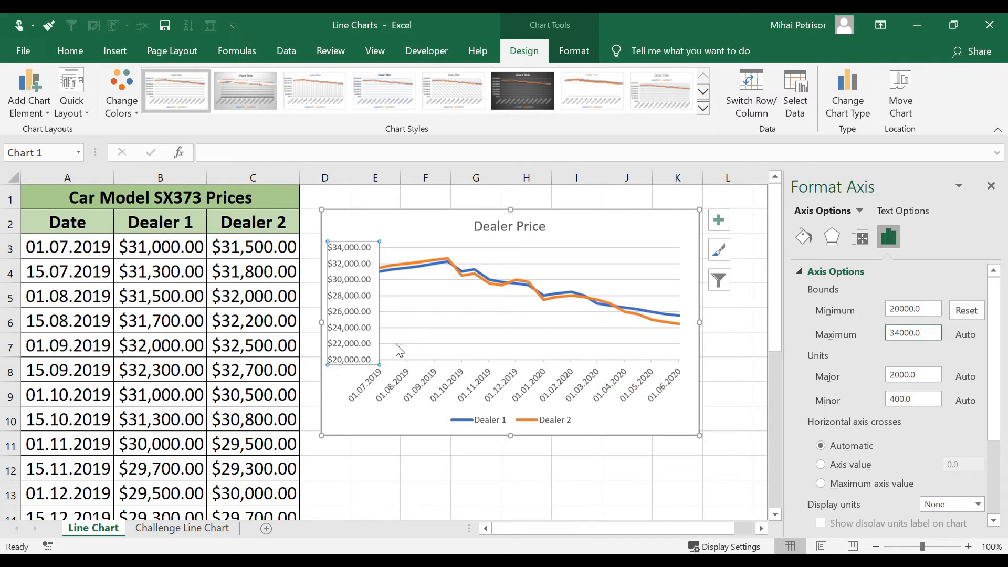
# Set the vertical axis minimum bound to 23000 and close the formatting pane.
pyautogui.click(930, 309)
pyautogui.moveTo(933, 309); pyautogui.dragTo(870, 304)
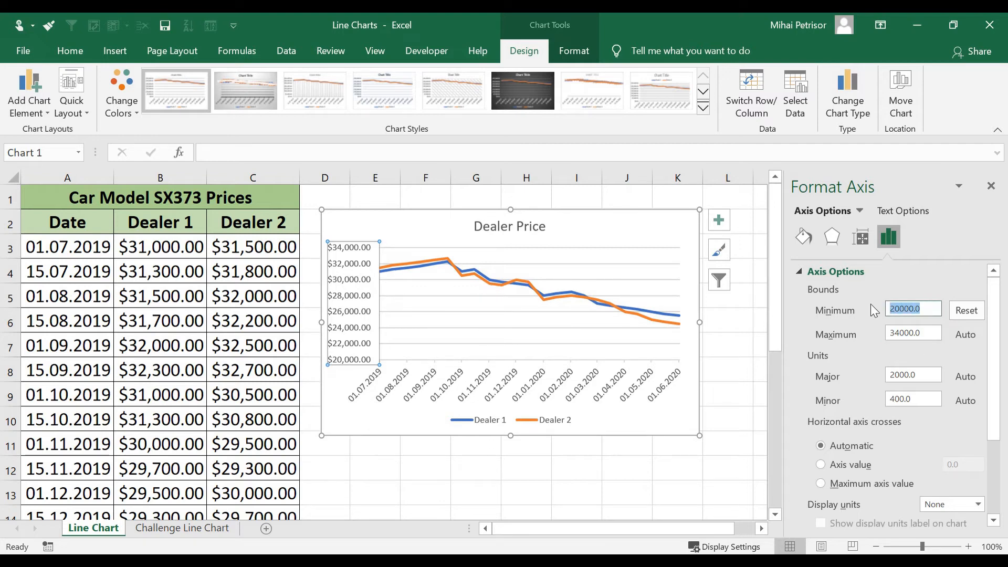
pyautogui.write('23000')
pyautogui.click(659, 487)
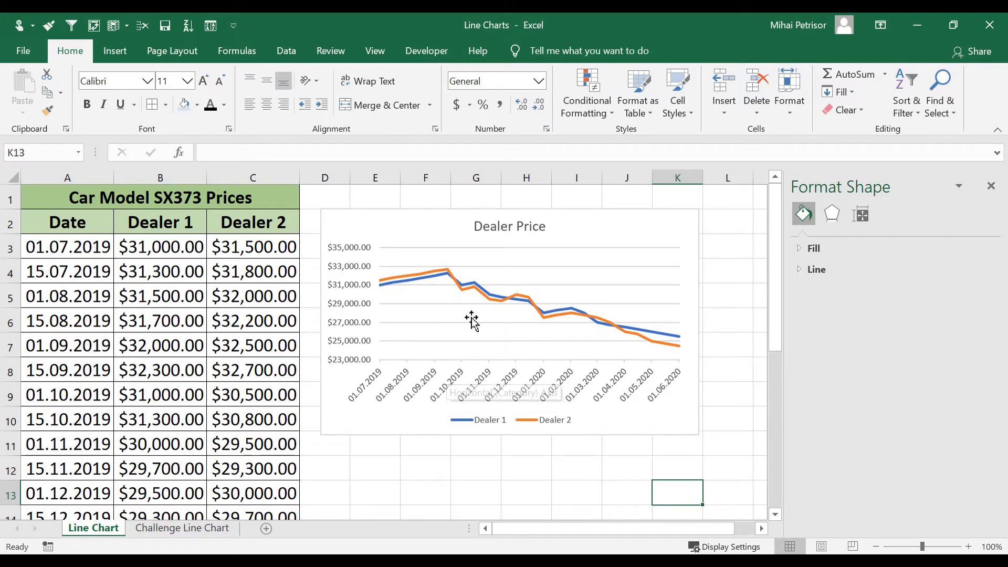
pyautogui.click(991, 186)
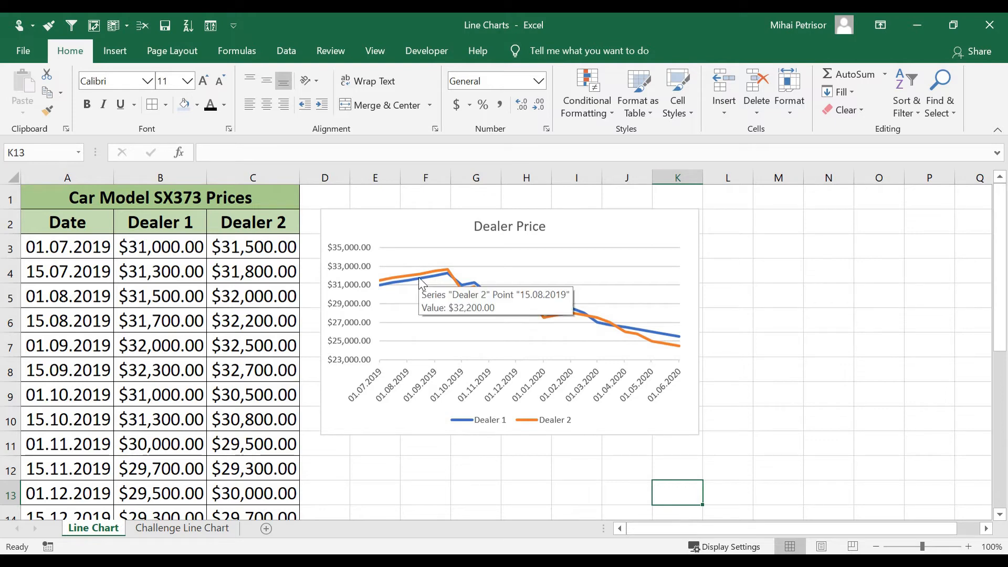
# Add a linear trendline based on the Dealer 1 series to the line chart and select that trendline.
pyautogui.click(414, 231)
pyautogui.click(530, 49)
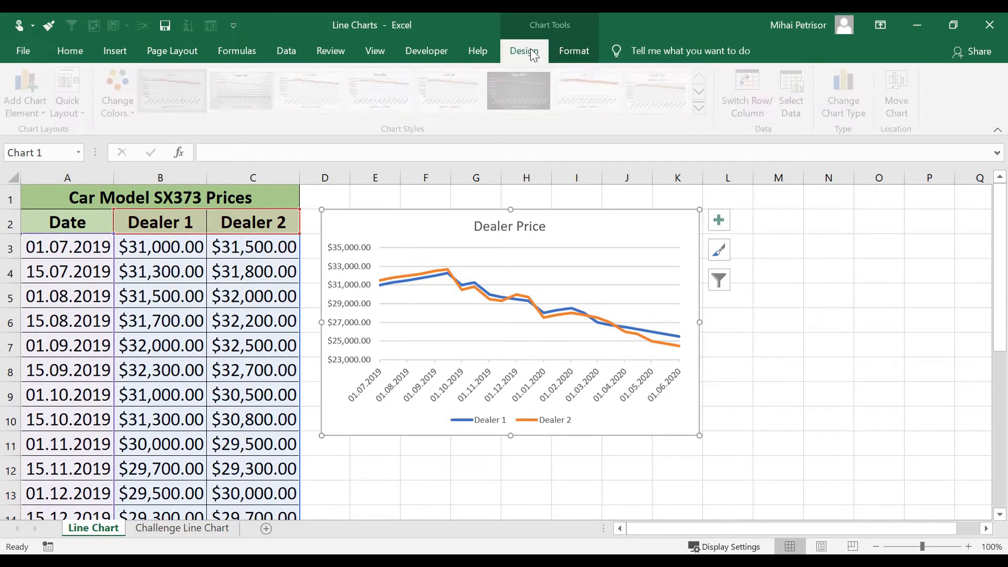
pyautogui.click(46, 112)
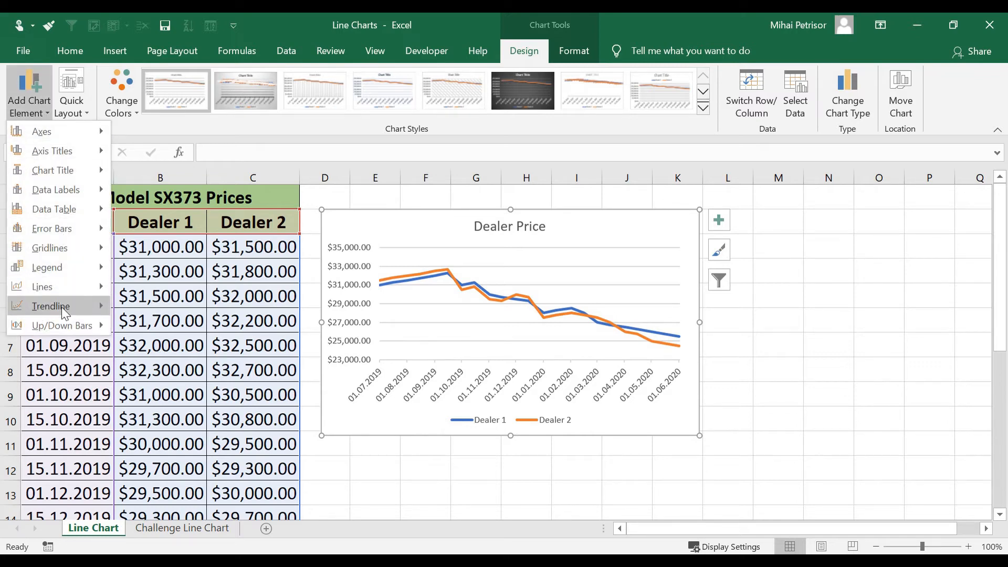
pyautogui.moveTo(64, 312)
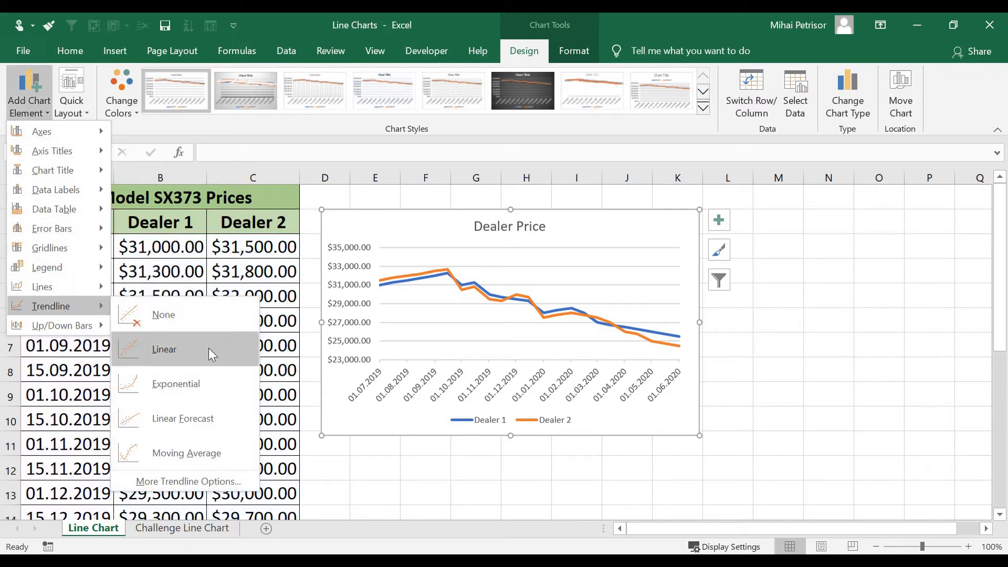
pyautogui.click(209, 348)
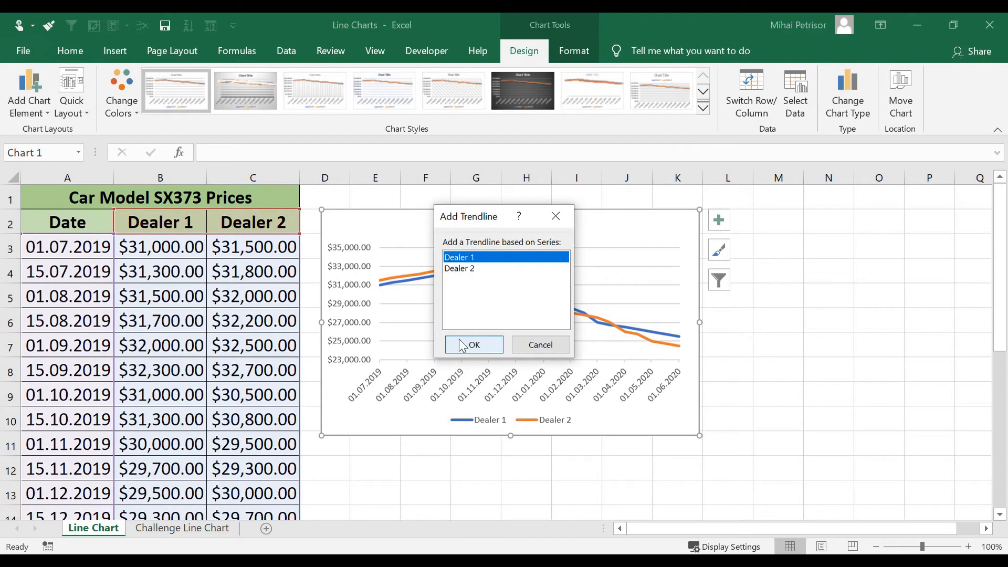
pyautogui.click(464, 344)
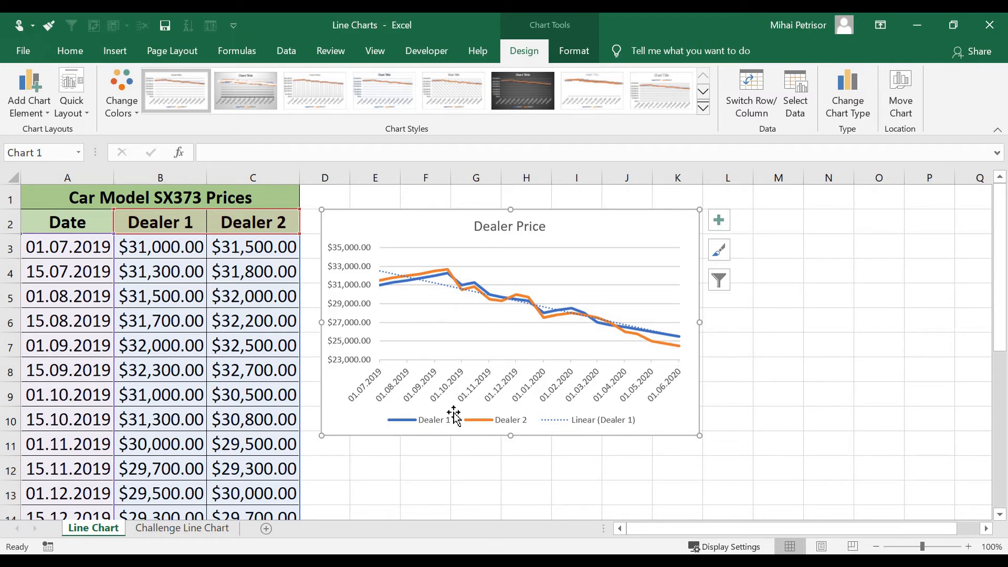
pyautogui.click(455, 288)
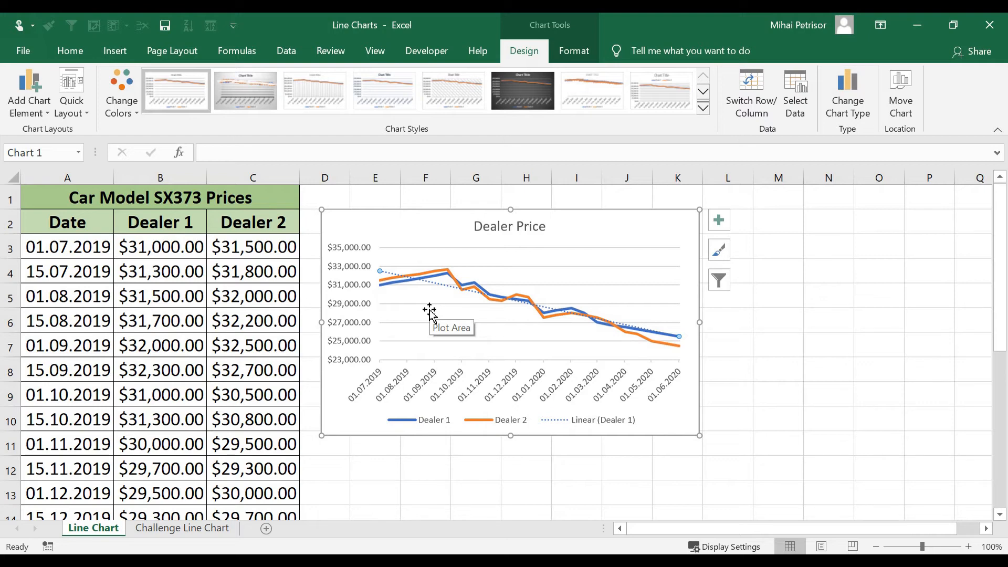
# Add a linear trendline to the Dealer 2 series of the line chart.
pyautogui.click(429, 310)
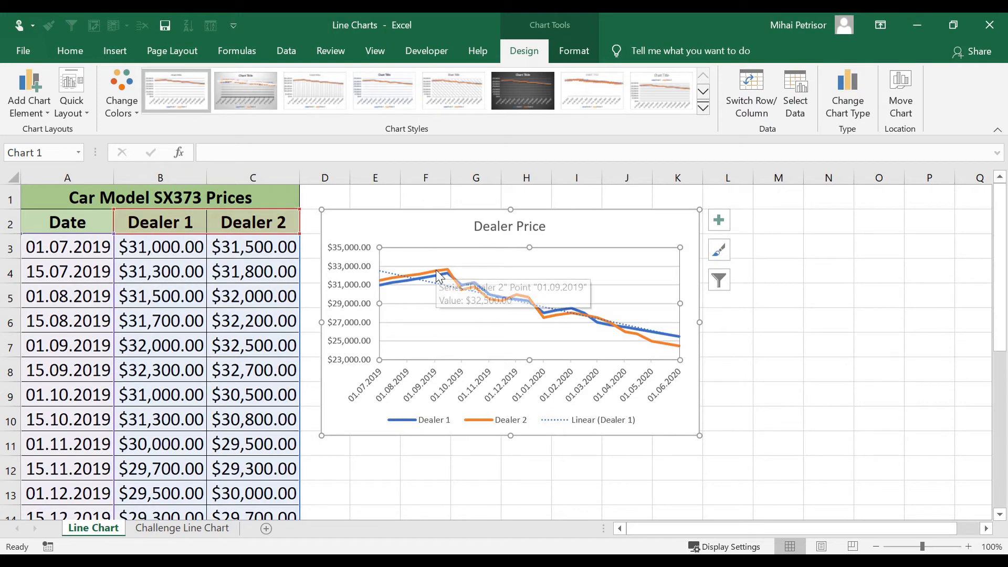
pyautogui.click(436, 270)
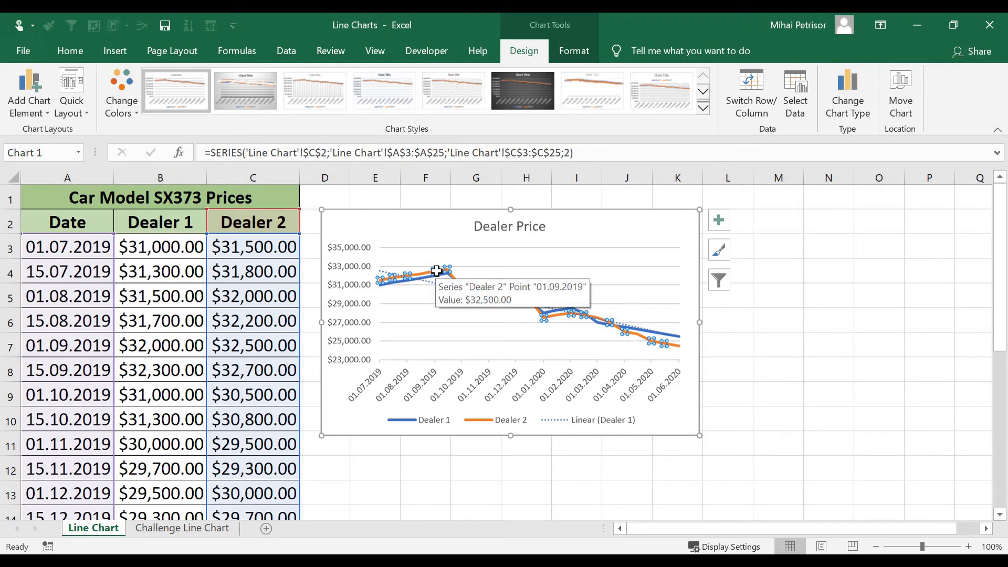
pyautogui.rightClick(436, 270)
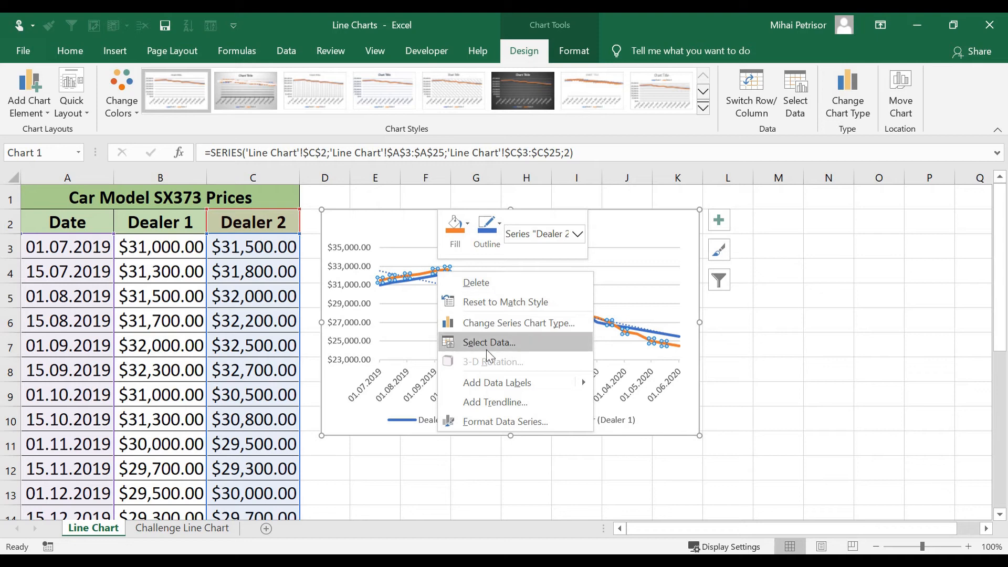
pyautogui.click(503, 406)
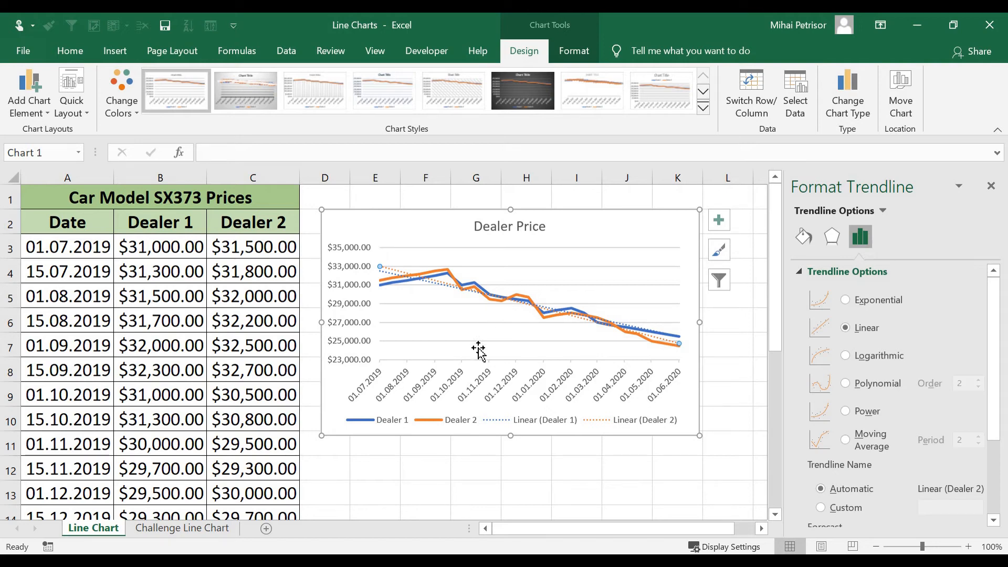
# Extend the Dealer 2 trendline's forecast forward by 12 periods.
pyautogui.scroll(-3, 875, 406)
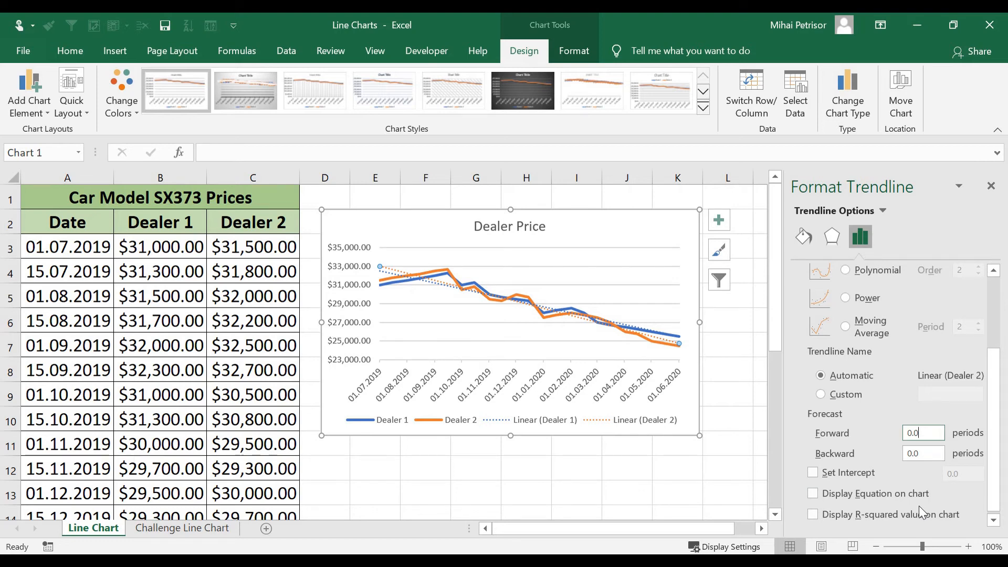
pyautogui.moveTo(932, 431); pyautogui.dragTo(858, 447)
pyautogui.write('12')
pyautogui.click(928, 453)
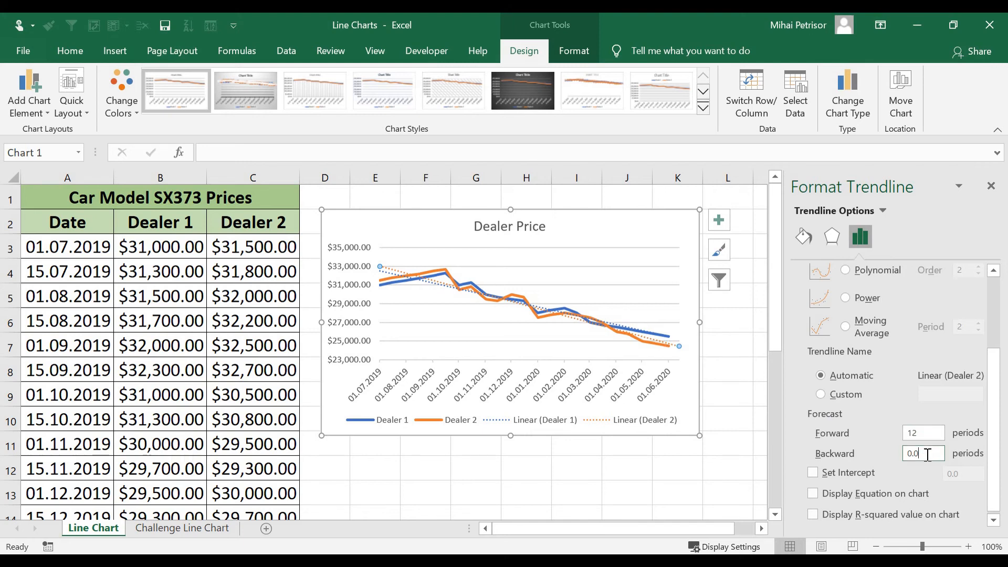
# Extend the Dealer 1 trendline's forecast forward by 12 periods, close the trendline formatting options and select the whole chart.
pyautogui.click(641, 336)
pyautogui.moveTo(935, 494); pyautogui.dragTo(858, 477)
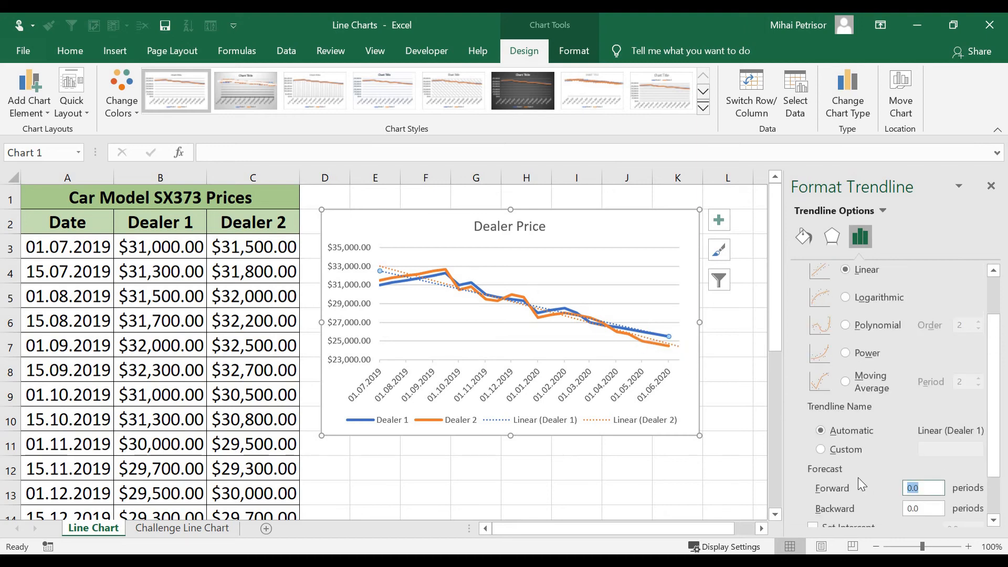
pyautogui.write('12')
pyautogui.click(920, 505)
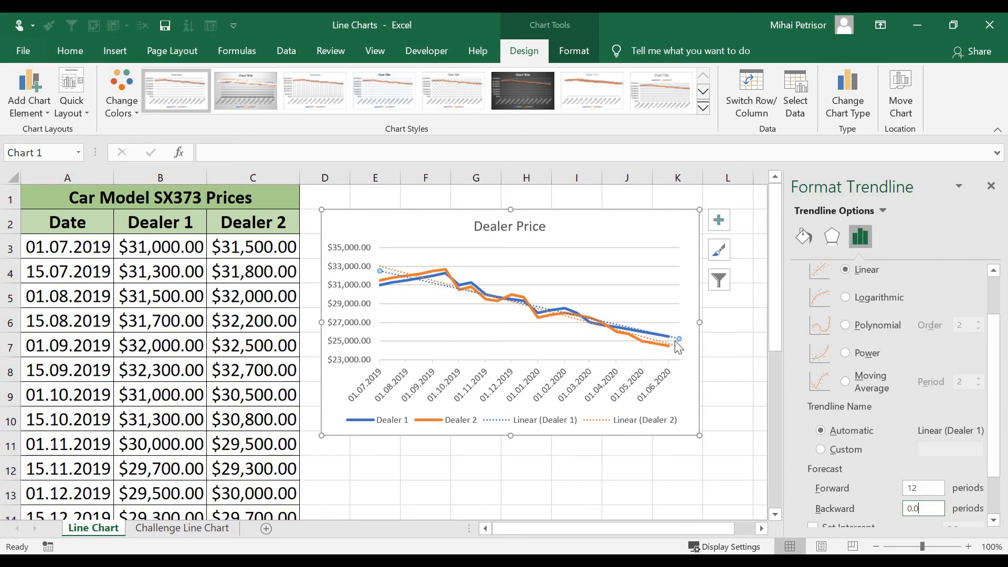
pyautogui.click(920, 489)
pyautogui.click(924, 507)
pyautogui.click(929, 491)
pyautogui.click(991, 186)
pyautogui.click(599, 235)
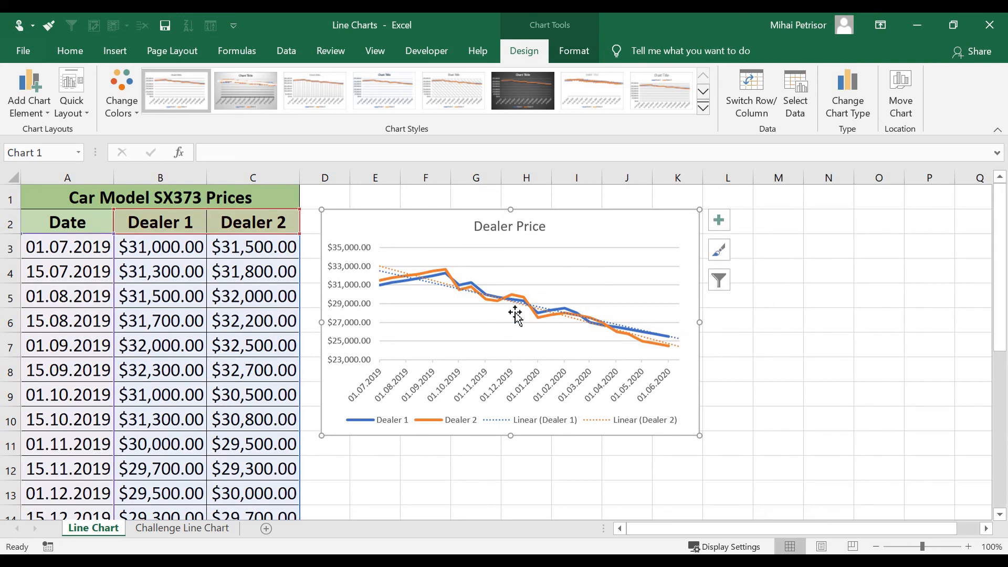